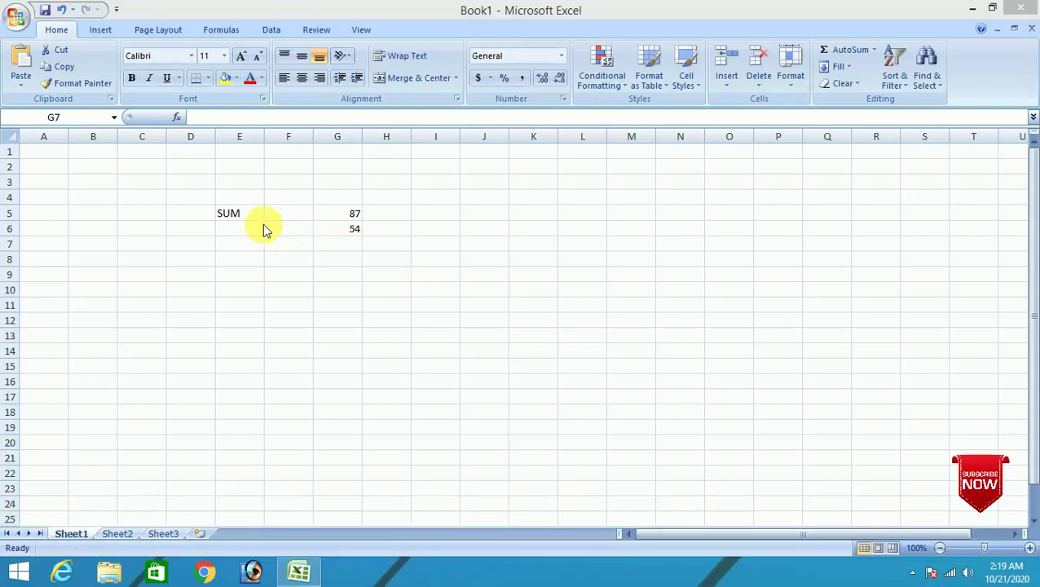
Step: Move the 87 from G5 down into G7 beneath 54, then select G8
{"action": "left_click", "coordinate": [350, 213]}
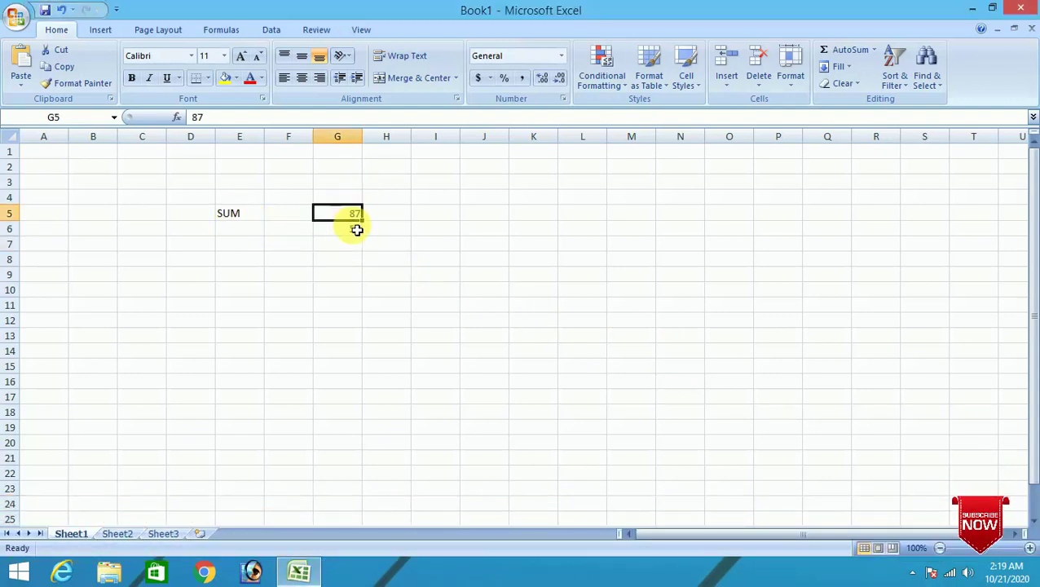
{"action": "left_click", "coordinate": [352, 229]}
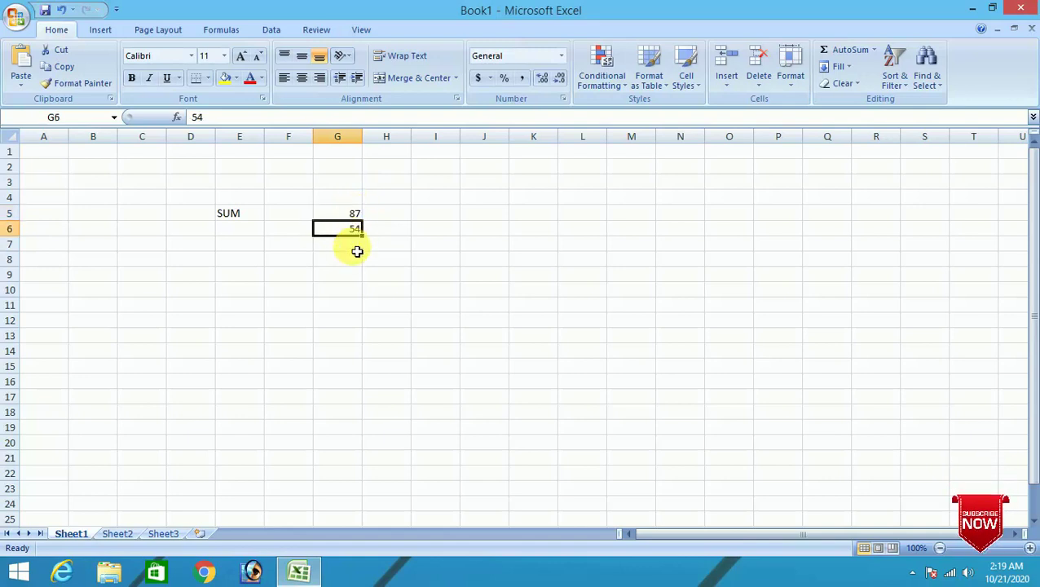
{"action": "left_click", "coordinate": [348, 248]}
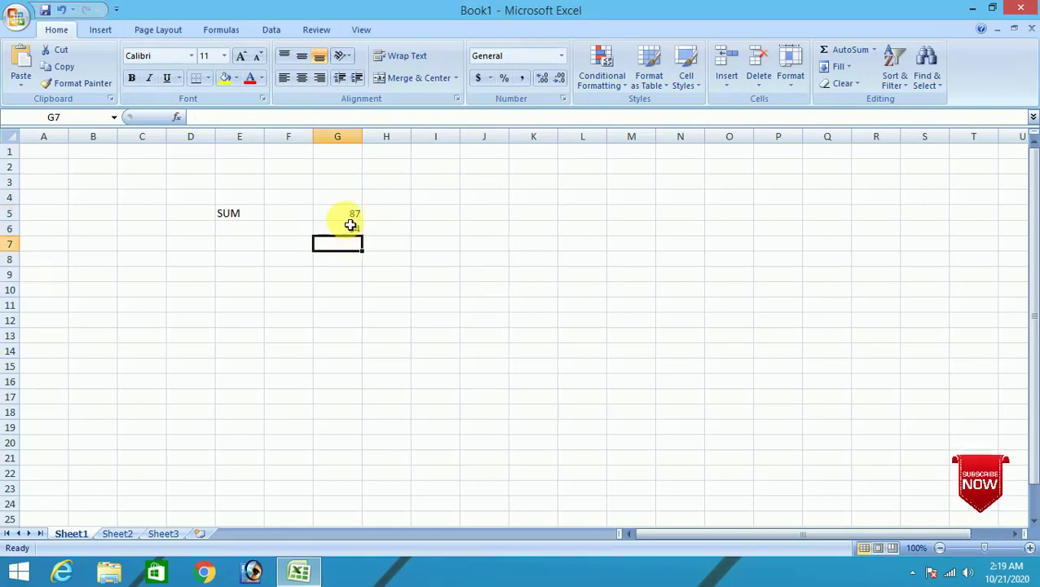
{"action": "left_click_drag", "start_coordinate": [348, 217], "coordinate": [353, 247]}
{"action": "left_click", "coordinate": [353, 261]}
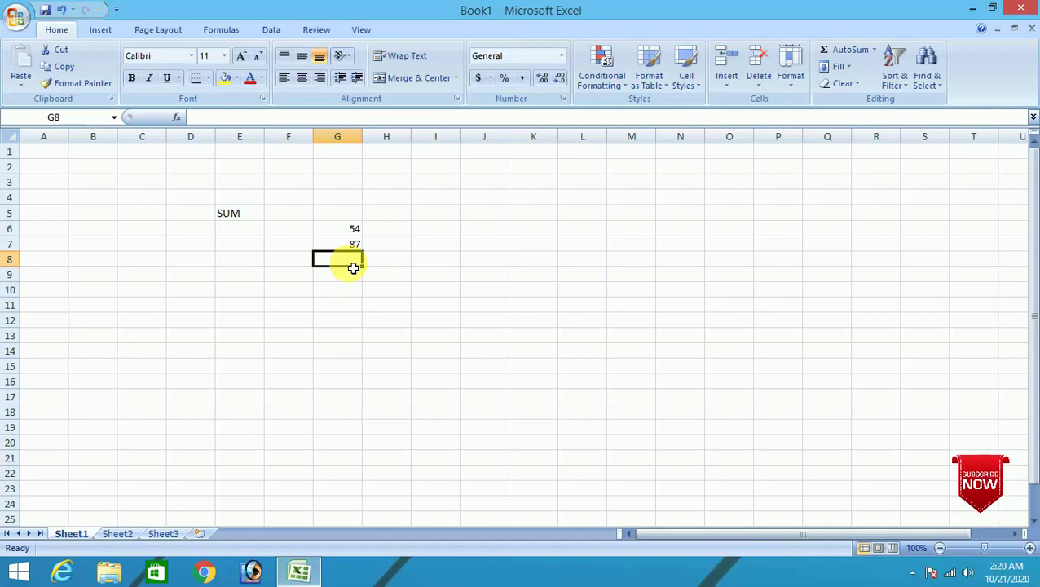
{"action": "key", "text": "Down"}
{"action": "key", "text": "Down"}
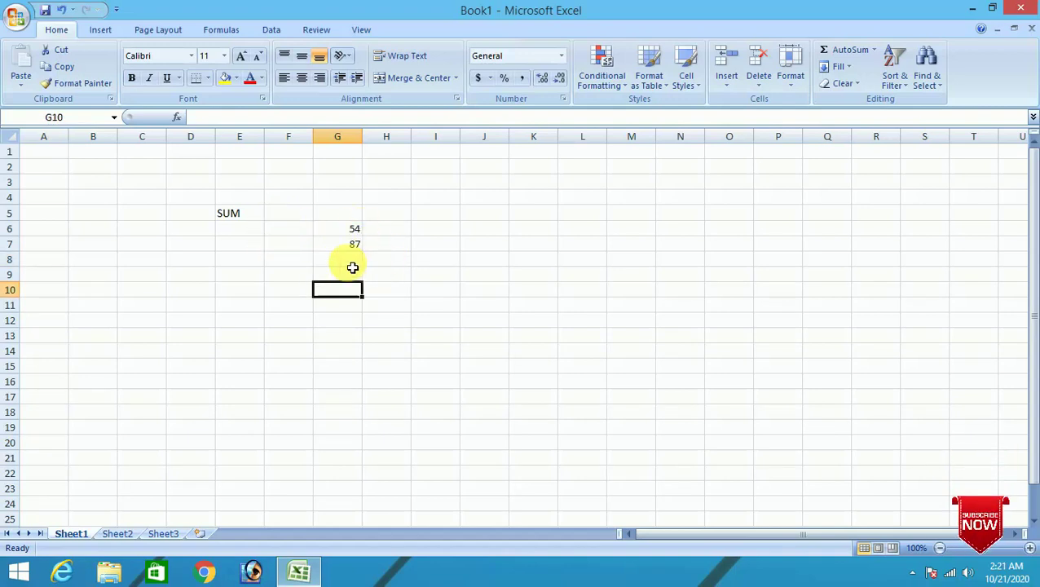
{"action": "left_click", "coordinate": [342, 261]}
{"action": "type", "text": "="}
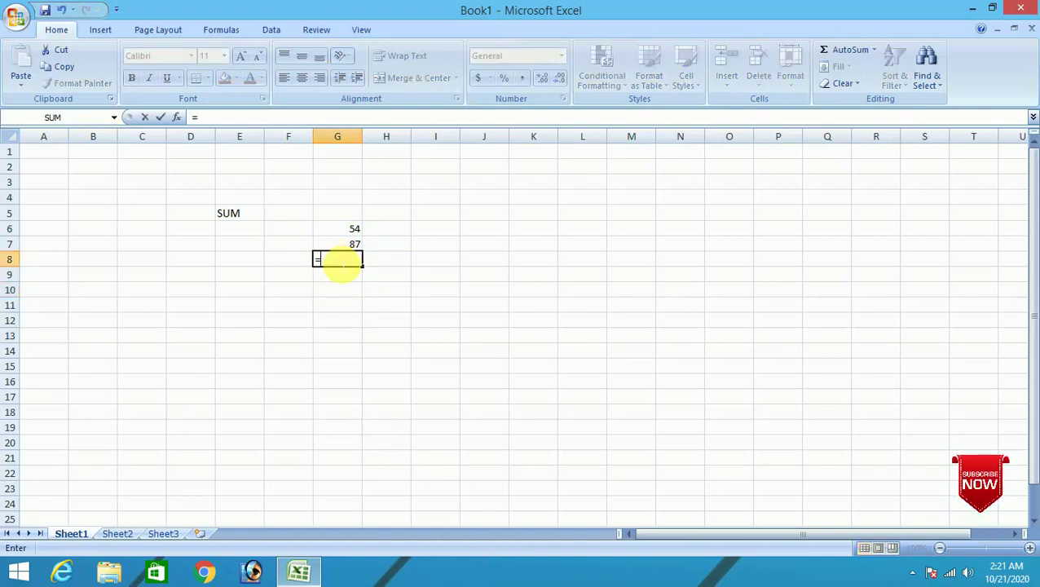
Step: Enter =SUM(G6:G7) in G8 to total 54 and 87 as 141
{"action": "type", "text": "SUM"}
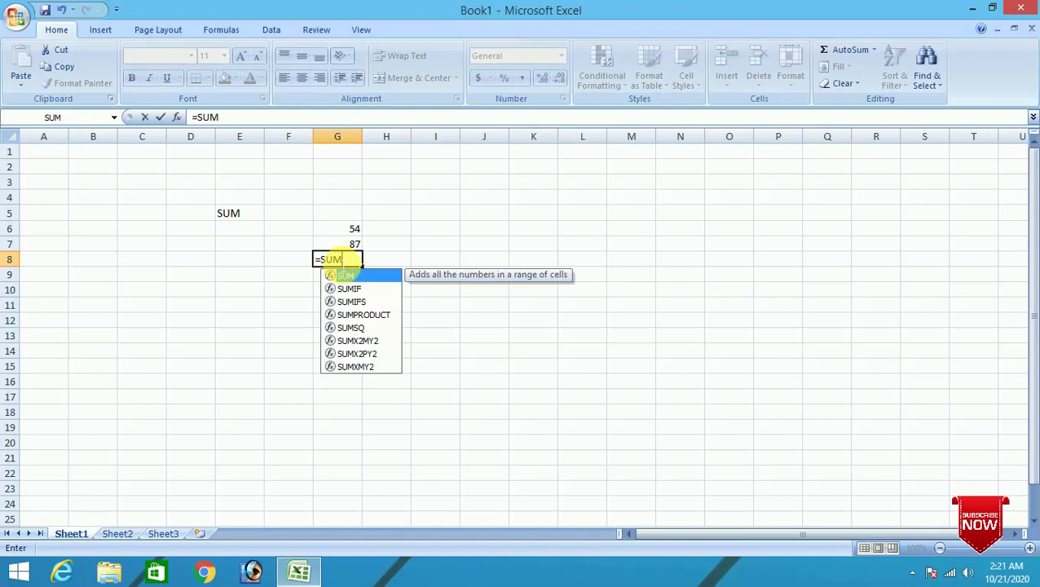
{"action": "type", "text": "("}
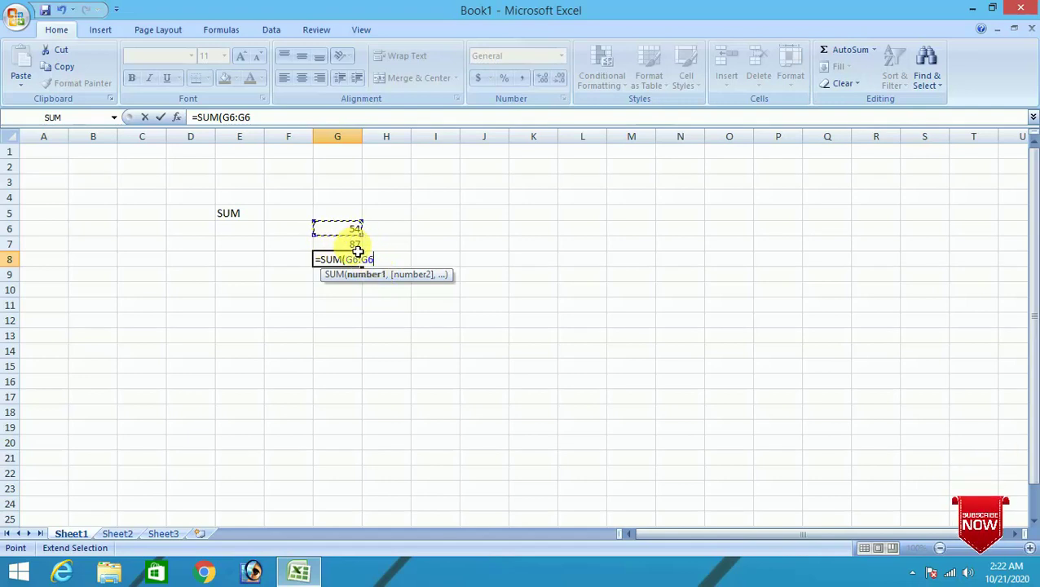
{"action": "left_click_drag", "start_coordinate": [349, 234], "coordinate": [350, 245]}
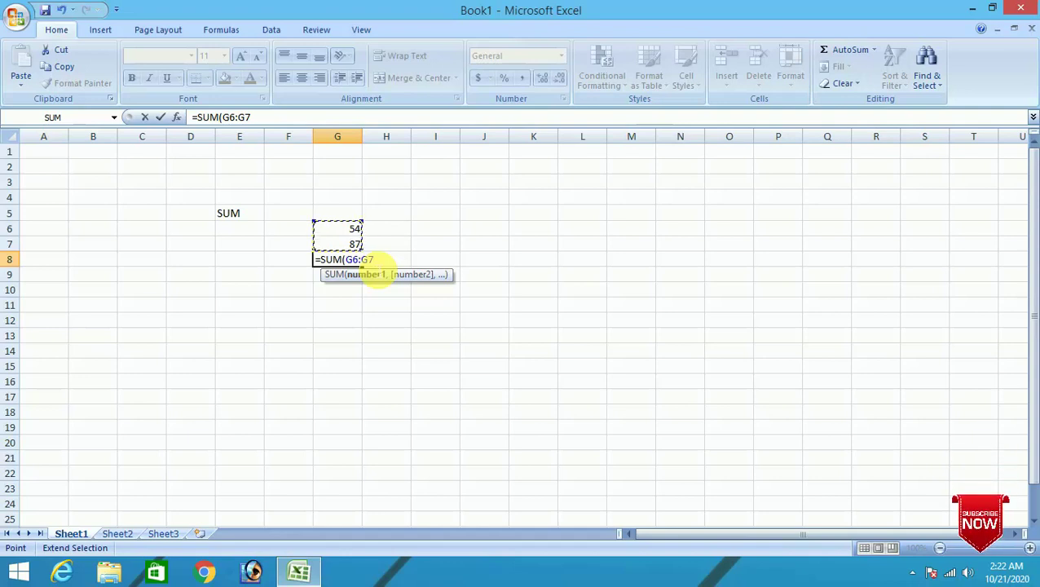
{"action": "type", "text": ")"}
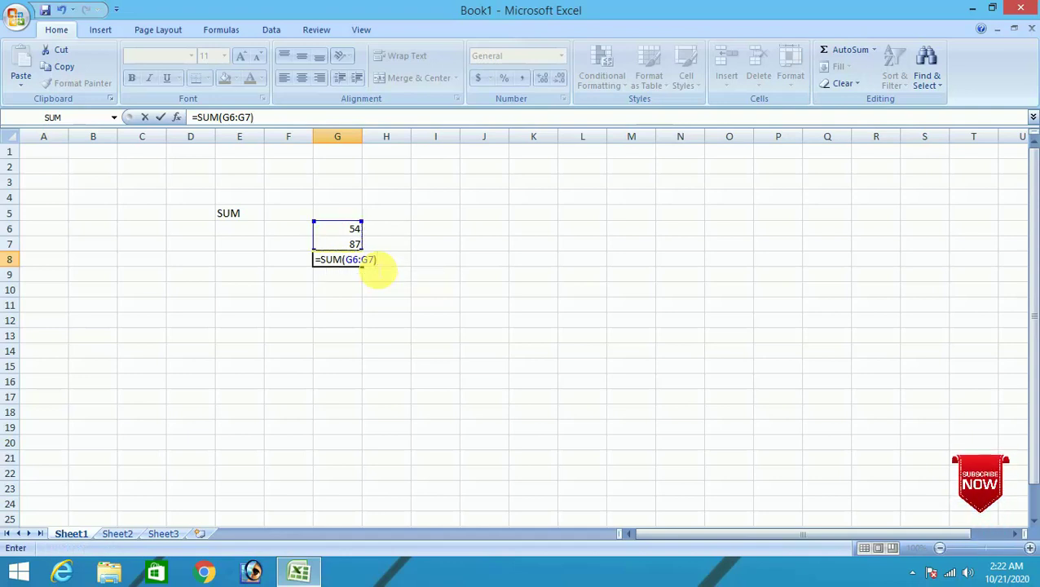
{"action": "key", "text": "Return"}
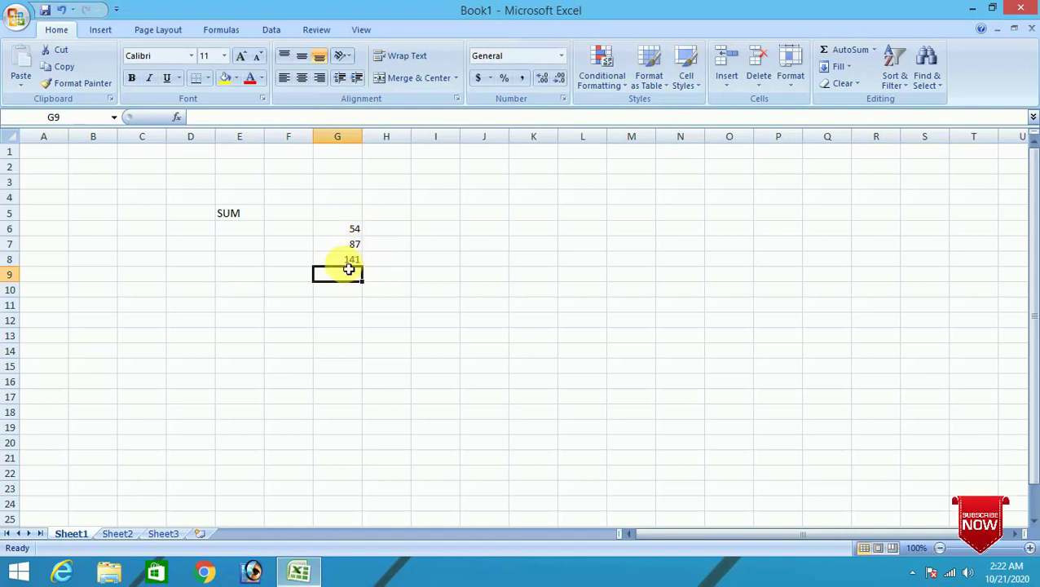
Step: Replace G8's SUM with the addition formula =G6+G7, still showing 141
{"action": "left_click", "coordinate": [352, 261]}
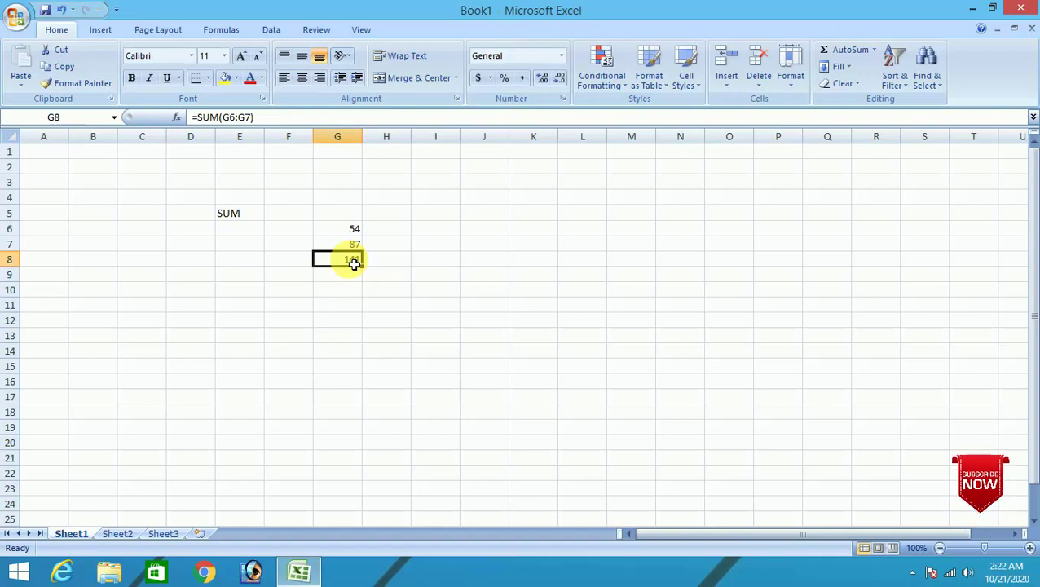
{"action": "key", "text": "BackSpace"}
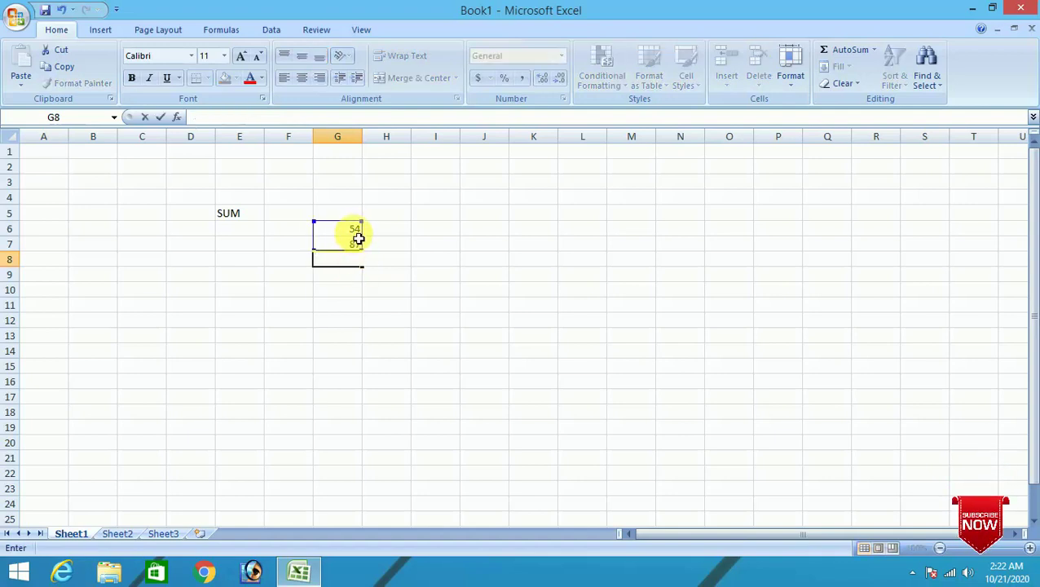
{"action": "left_click", "coordinate": [354, 263]}
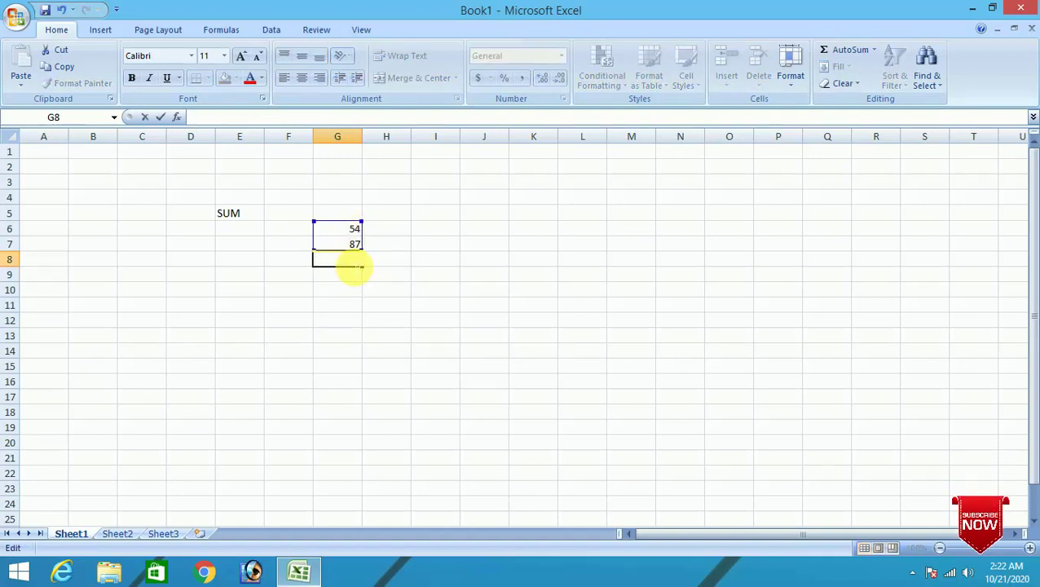
{"action": "type", "text": "="}
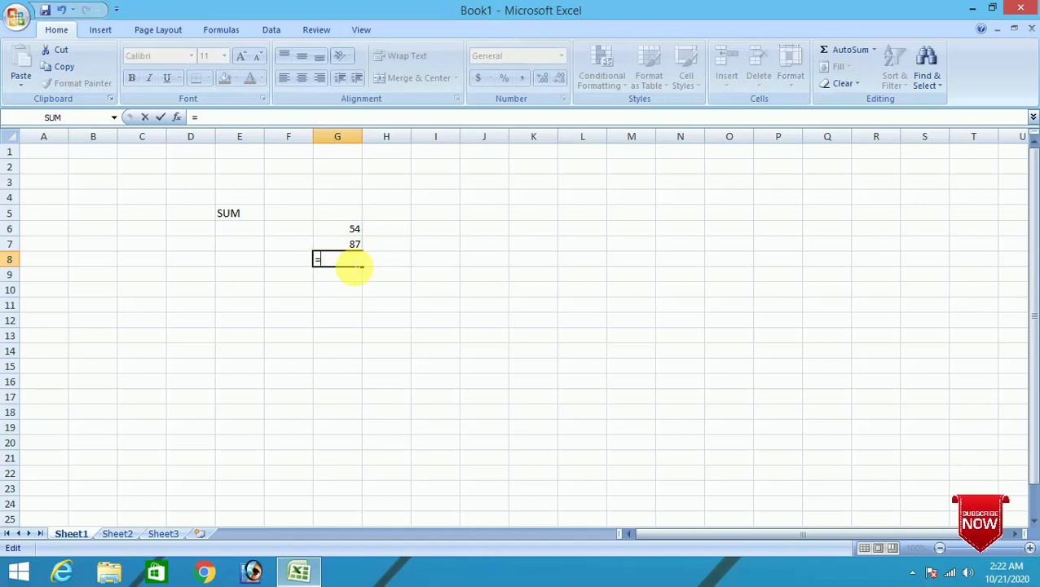
{"action": "left_click", "coordinate": [358, 231]}
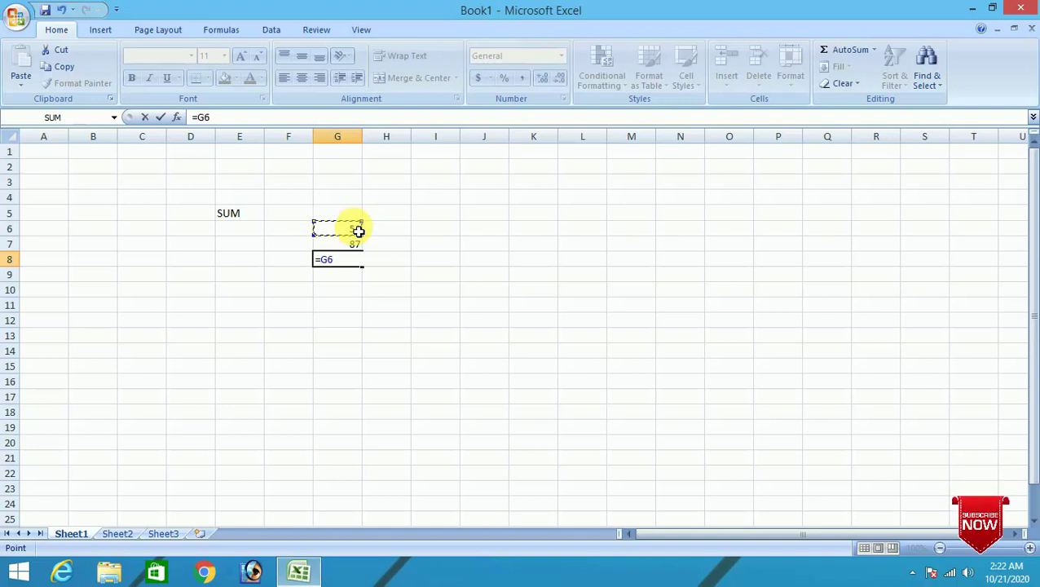
{"action": "type", "text": "+"}
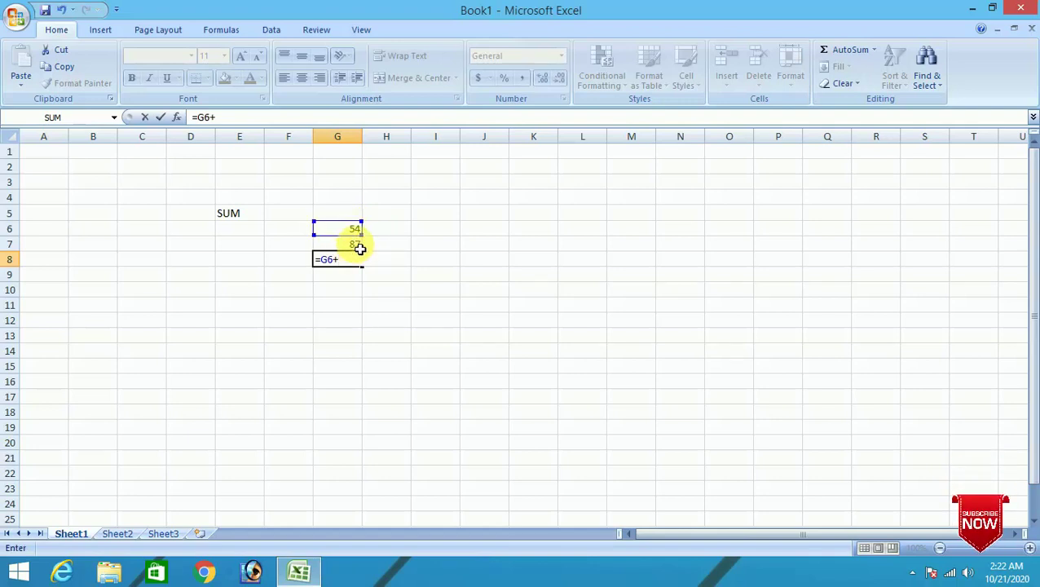
{"action": "key", "text": "Return"}
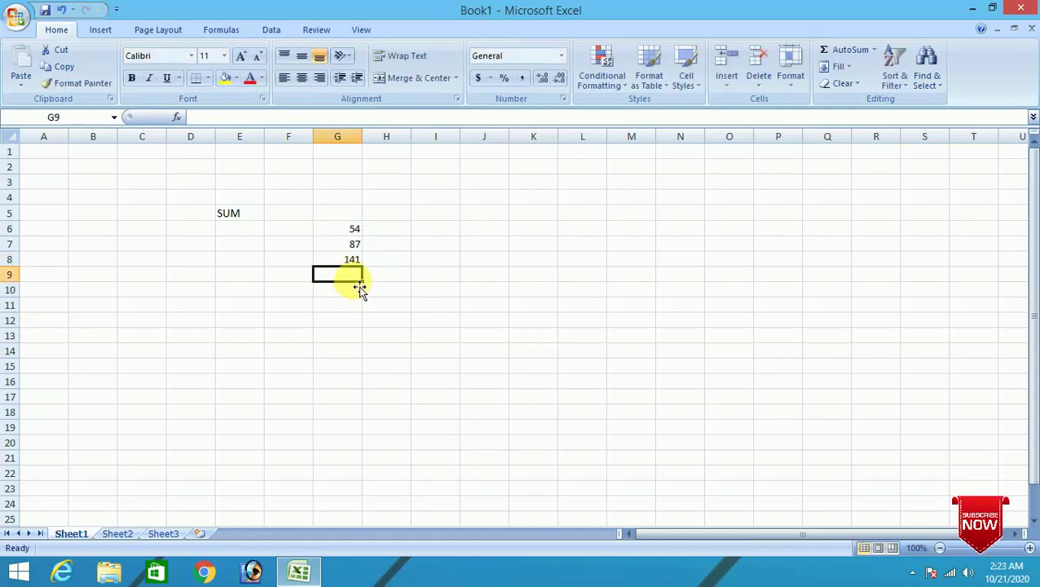
Step: Enter 76, 6768 and 7868 below the numbers and AutoSum column G to get 14994
{"action": "type", "text": "76"}
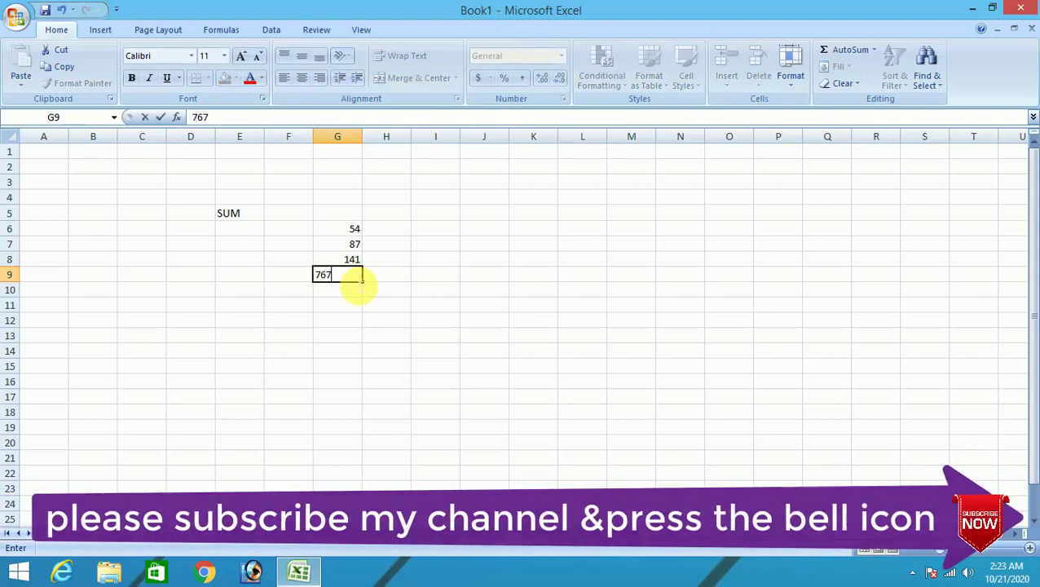
{"action": "left_click", "coordinate": [353, 292]}
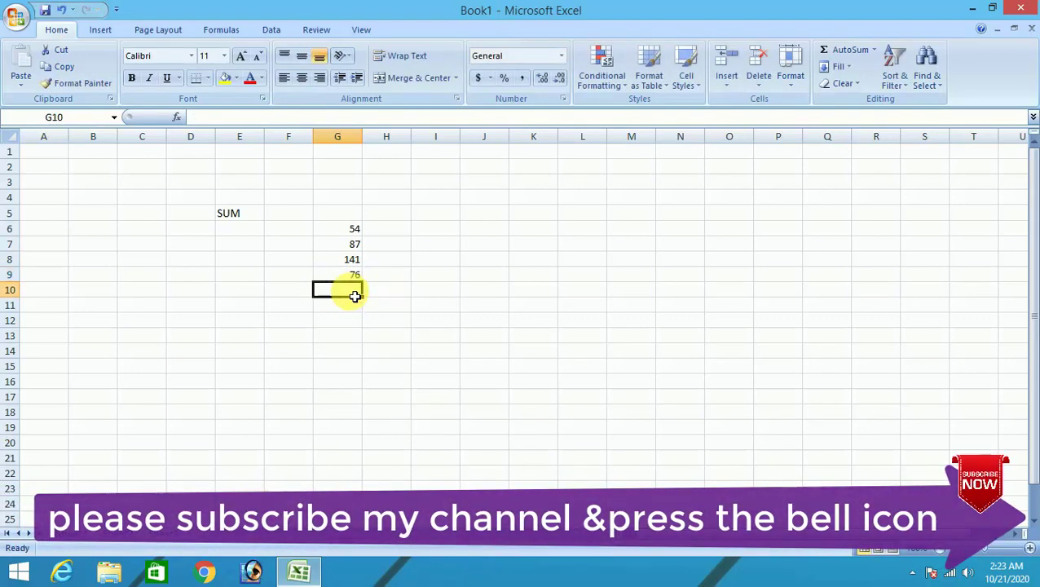
{"action": "type", "text": "6768"}
{"action": "left_click", "coordinate": [346, 307]}
{"action": "type", "text": "7868"}
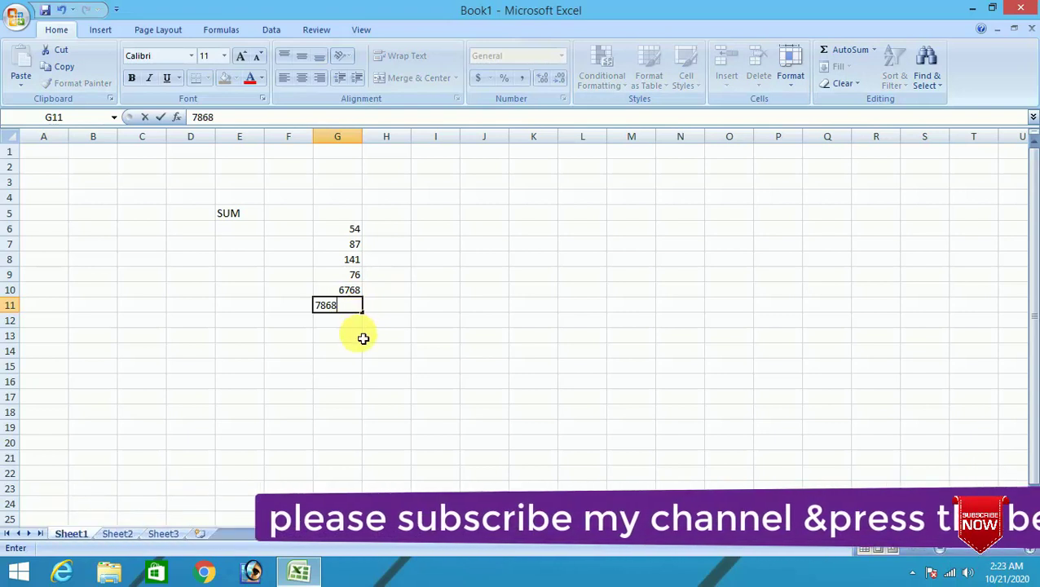
{"action": "left_click", "coordinate": [356, 325]}
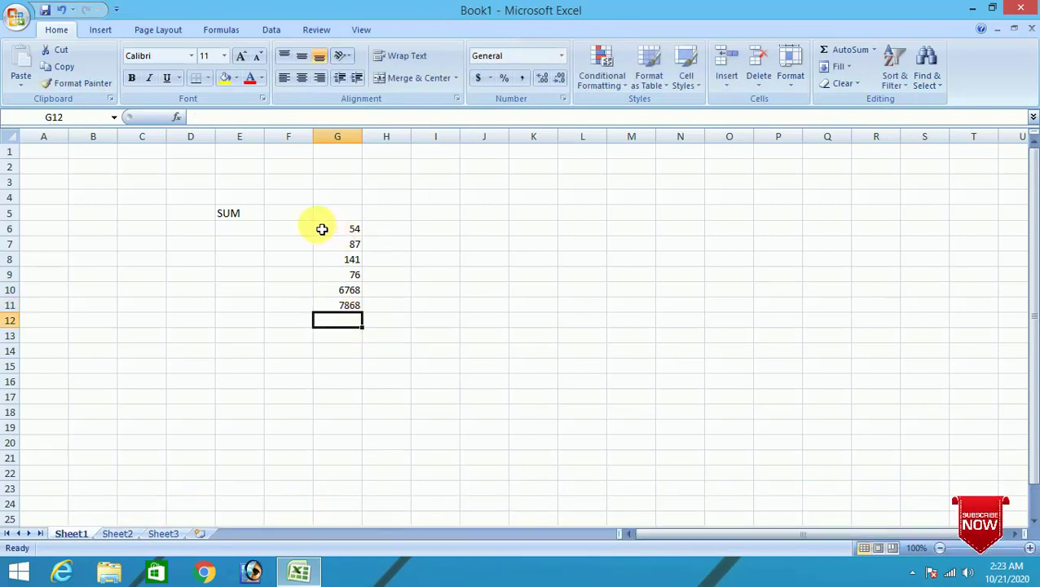
{"action": "left_click_drag", "start_coordinate": [323, 216], "coordinate": [337, 308]}
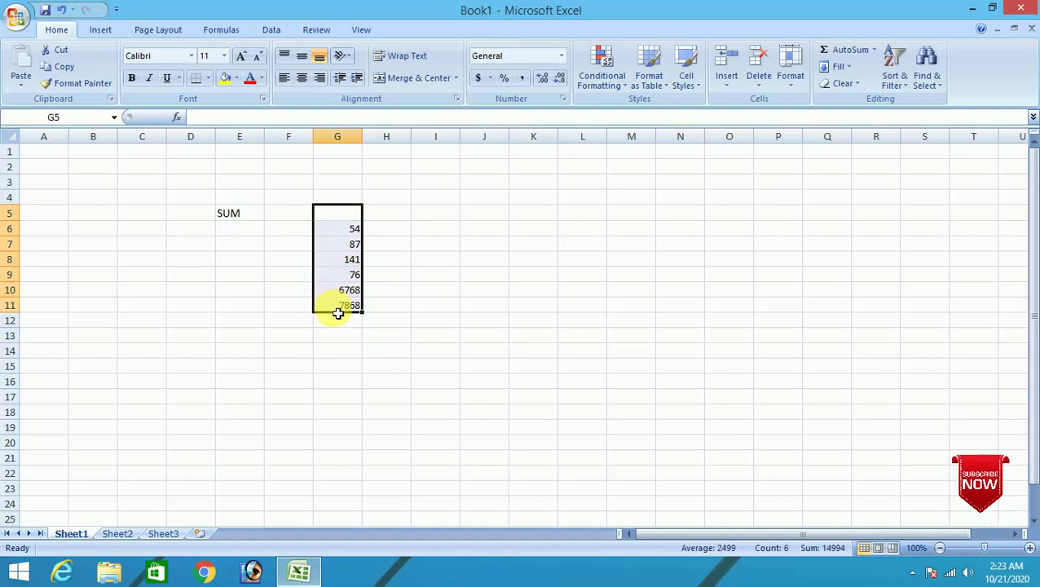
{"action": "left_click", "coordinate": [843, 54]}
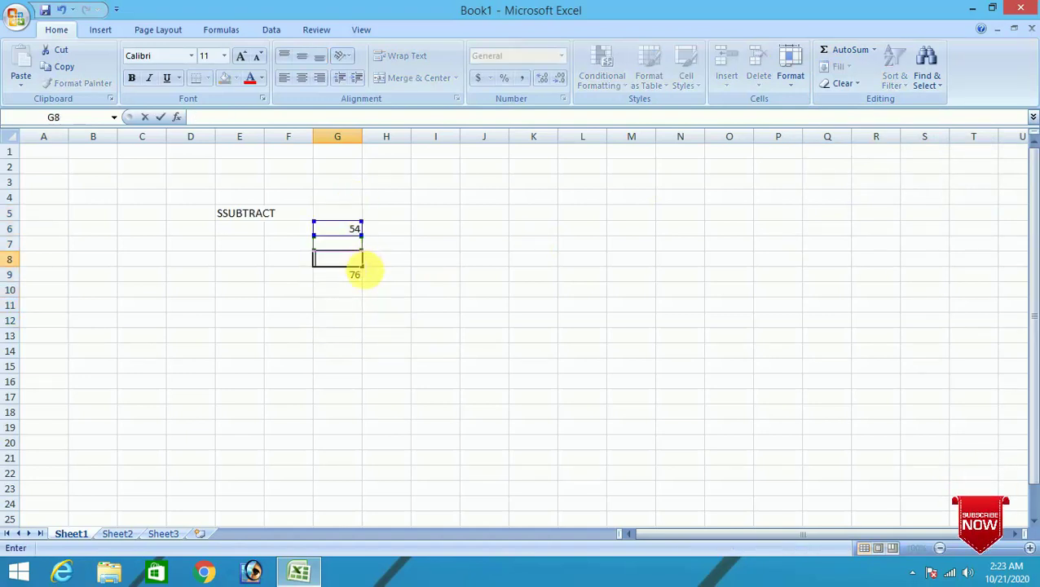
Step: Clear the 76 from G9 and enter 45 in G7
{"action": "left_click", "coordinate": [359, 274]}
{"action": "key", "text": "BackSpace"}
{"action": "left_click", "coordinate": [362, 243]}
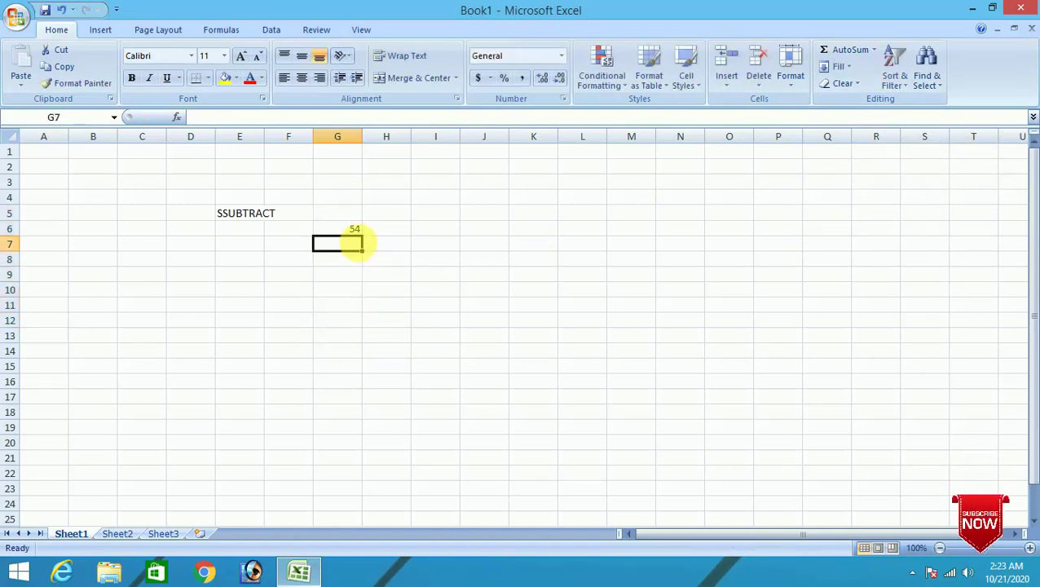
{"action": "type", "text": "45"}
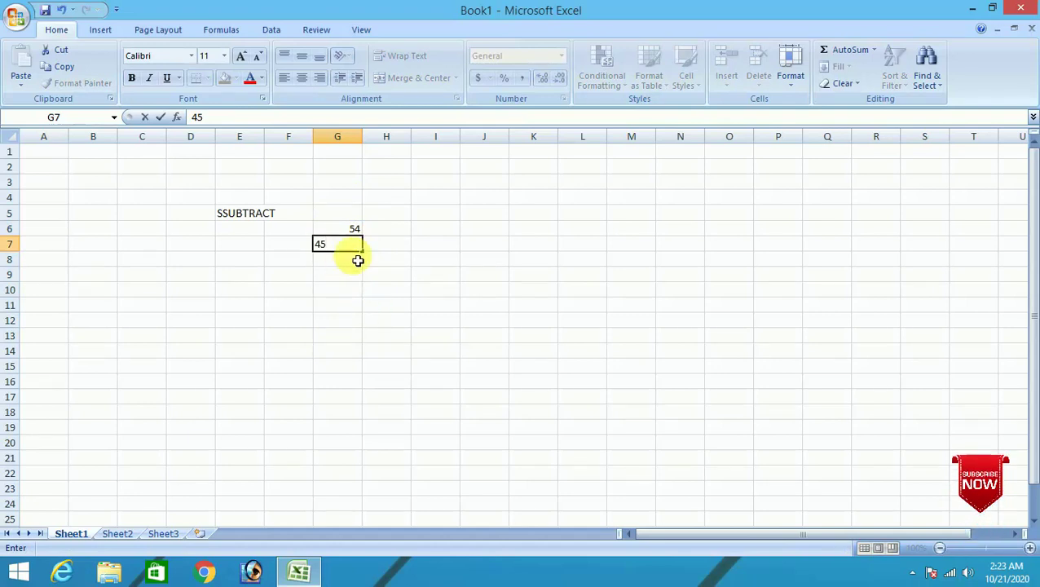
{"action": "left_click", "coordinate": [357, 260]}
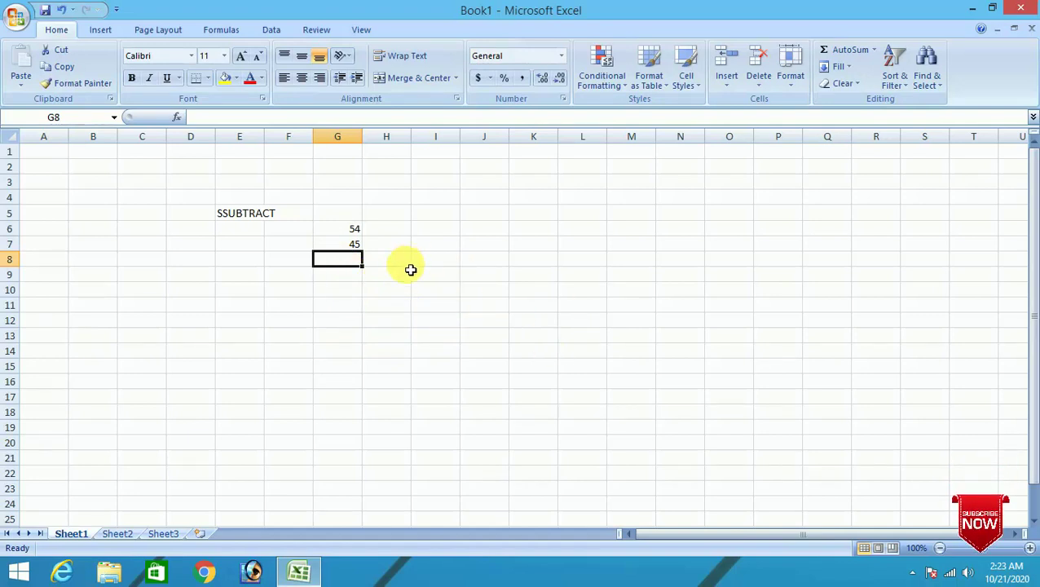
Step: Enter the subtraction formula =G6-G7 in G8, showing 9
{"action": "type", "text": "="}
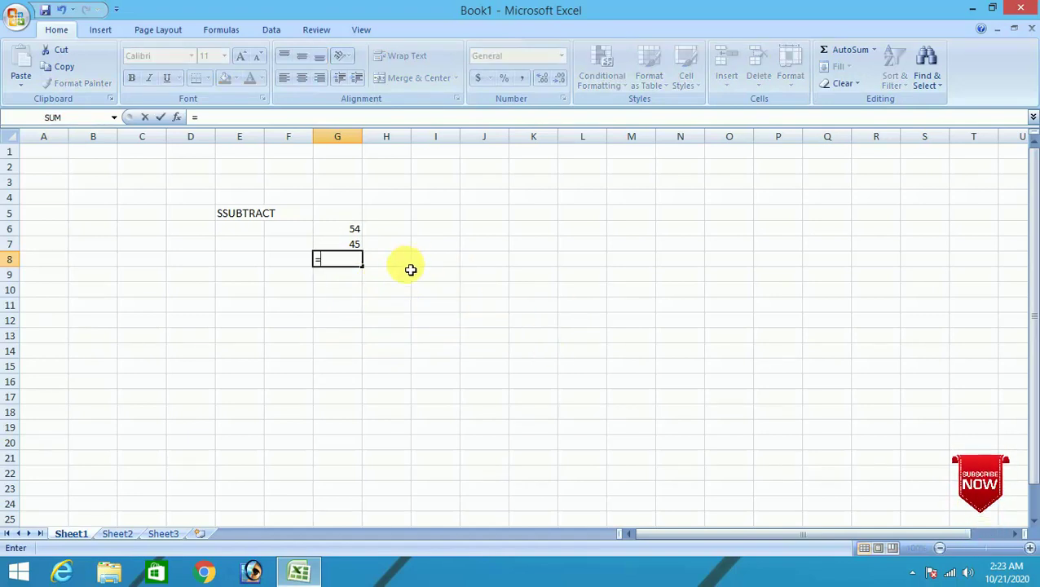
{"action": "left_click", "coordinate": [357, 232]}
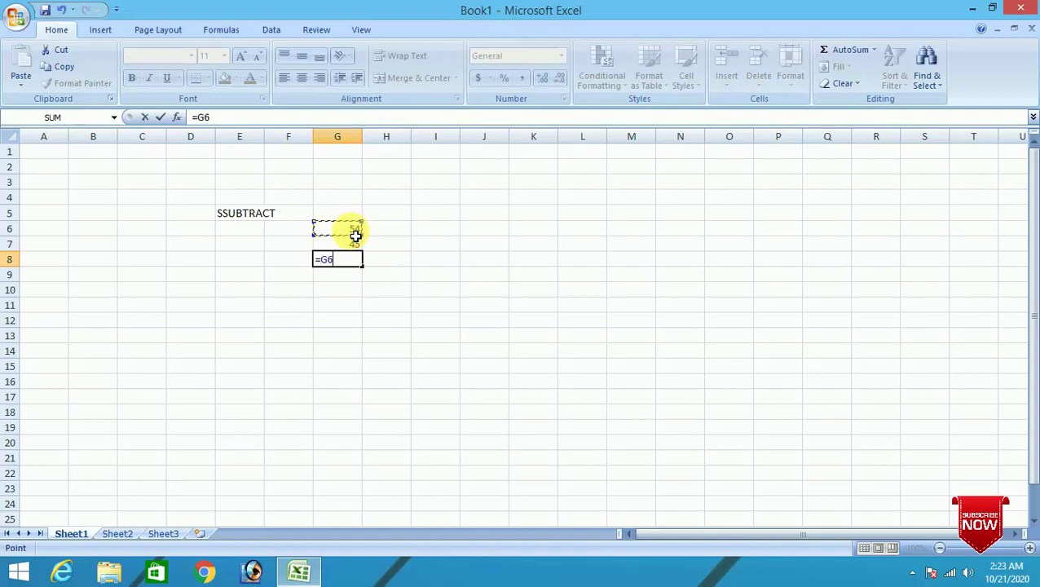
{"action": "type", "text": "-"}
{"action": "left_click", "coordinate": [361, 250]}
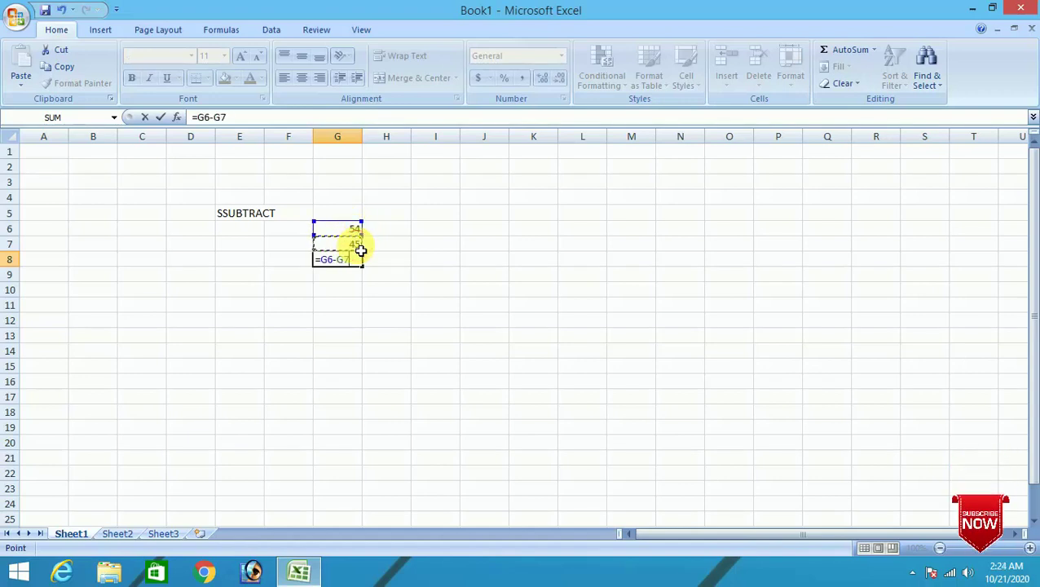
{"action": "key", "text": "Return"}
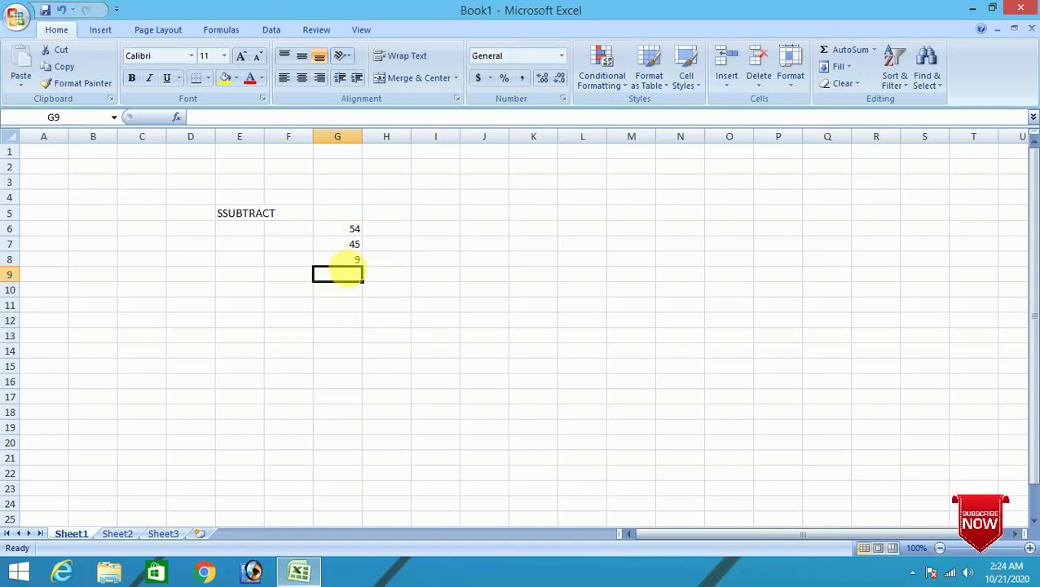
Step: Relabel E5 as MULTI. and enter 8 in G7
{"action": "left_click", "coordinate": [266, 216]}
{"action": "left_click", "coordinate": [261, 219]}
{"action": "key", "text": "BackSpace"}
{"action": "type", "text": "MUL"}
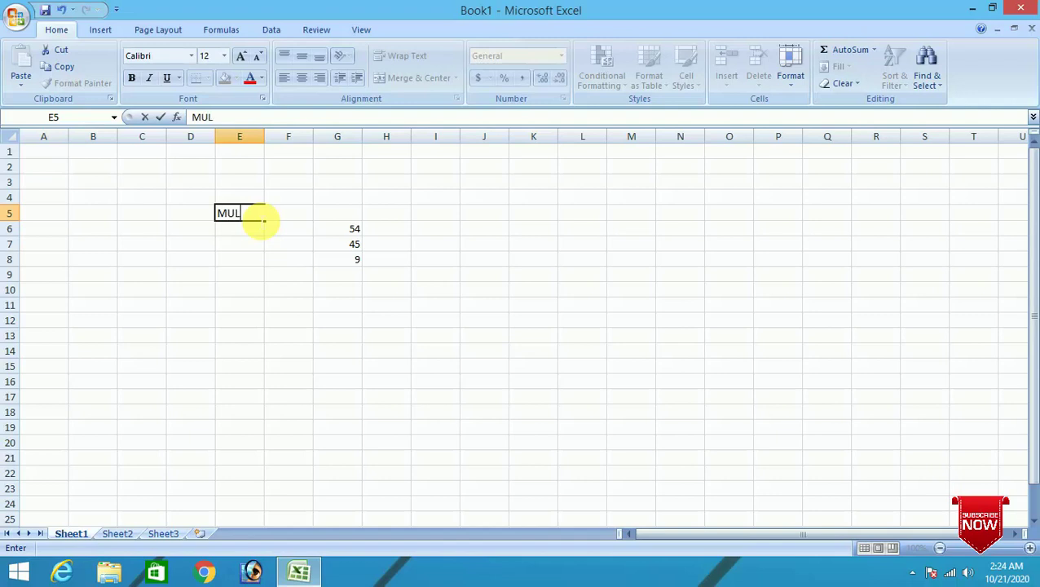
{"action": "type", "text": "TI."}
{"action": "left_click", "coordinate": [351, 247]}
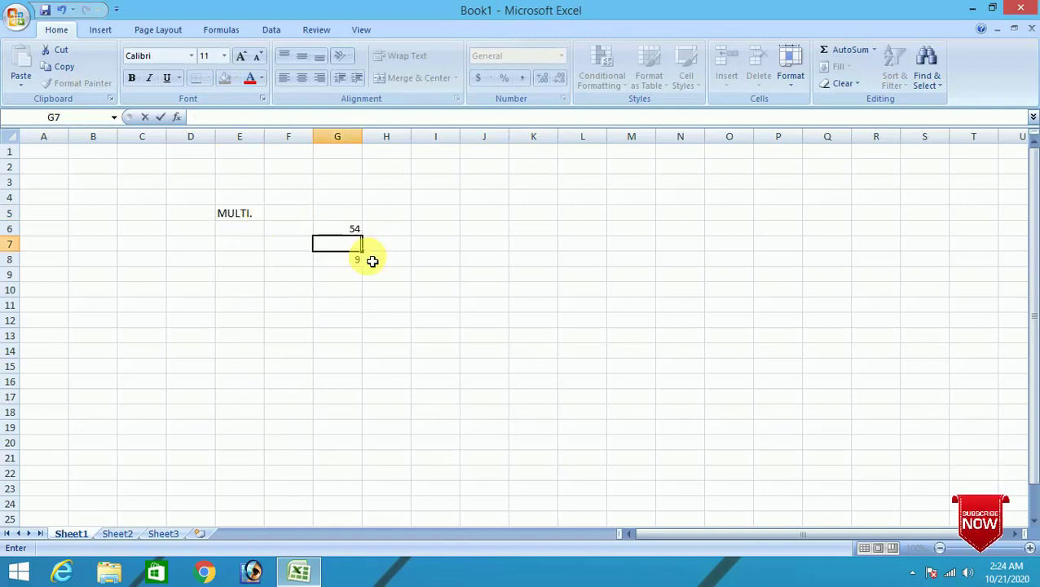
{"action": "type", "text": "8"}
{"action": "left_click", "coordinate": [352, 261]}
Step: Enter the multiplication formula =G6*G7 in G8, multiplying 54 by 8 to show 432
{"action": "key", "text": "BackSpace"}
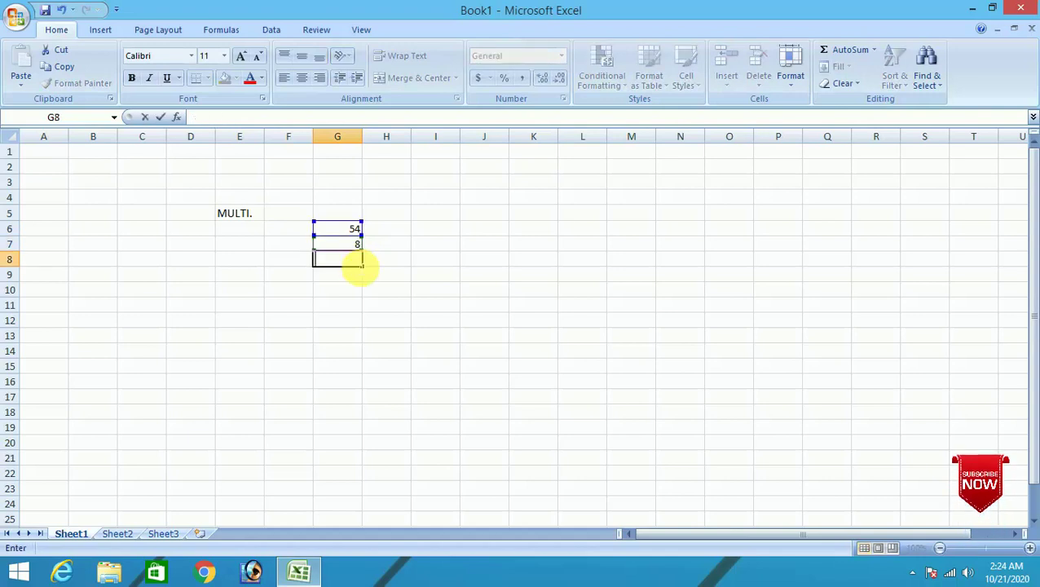
{"action": "type", "text": "="}
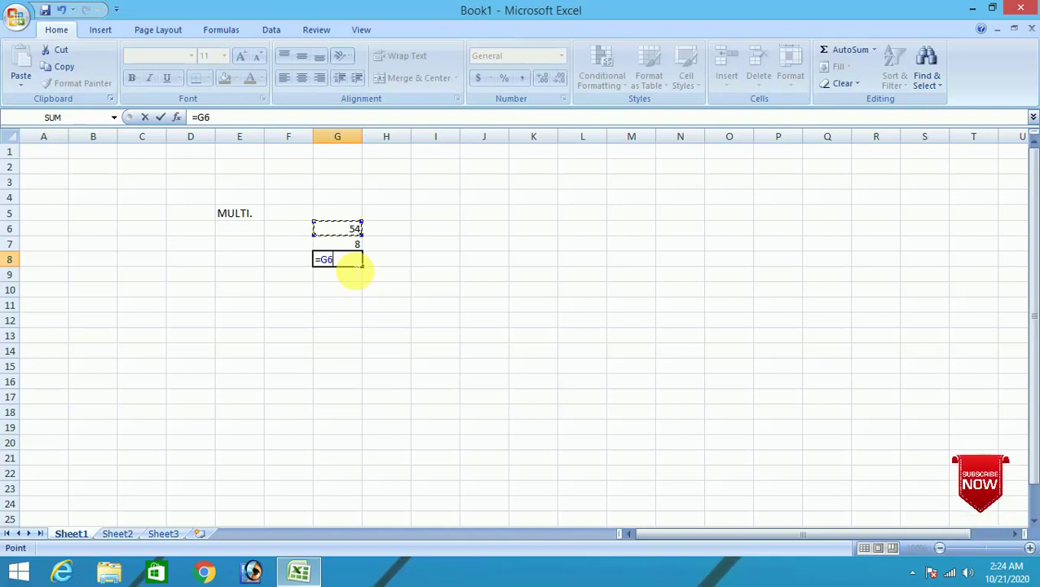
{"action": "type", "text": "8"}
{"action": "key", "text": "BackSpace"}
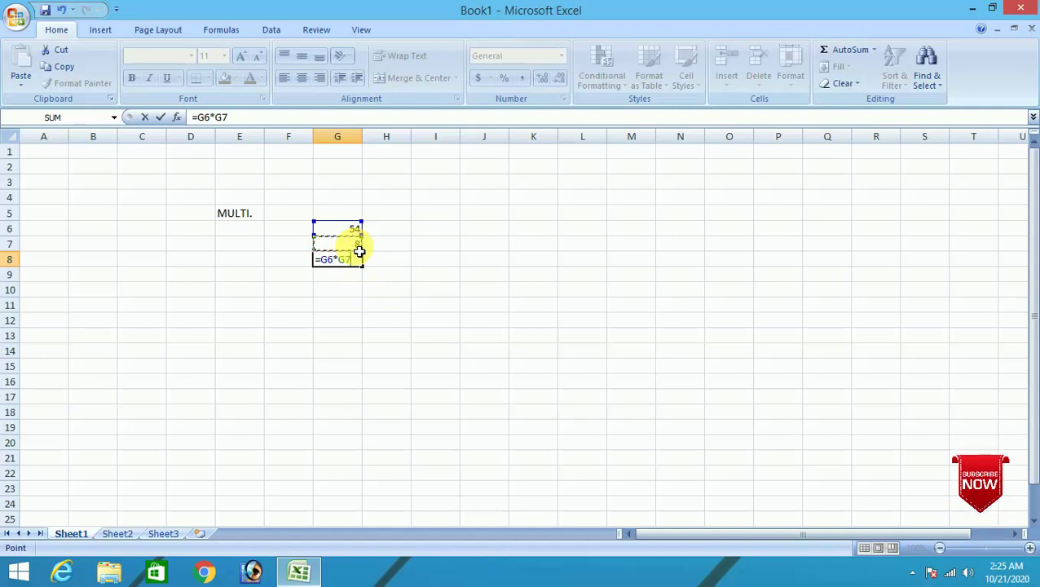
{"action": "key", "text": "Return"}
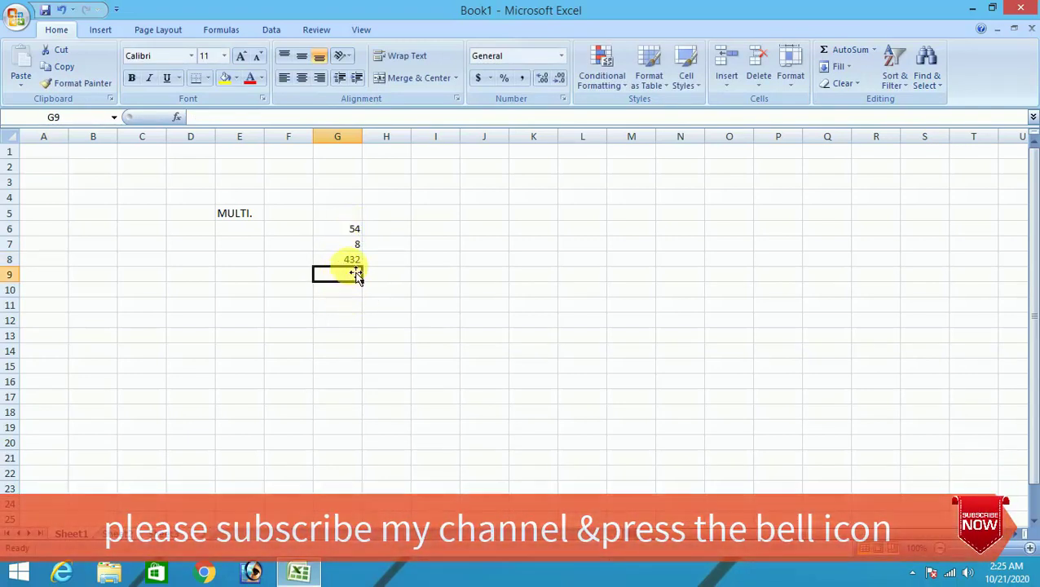
{"action": "double_click", "coordinate": [355, 259]}
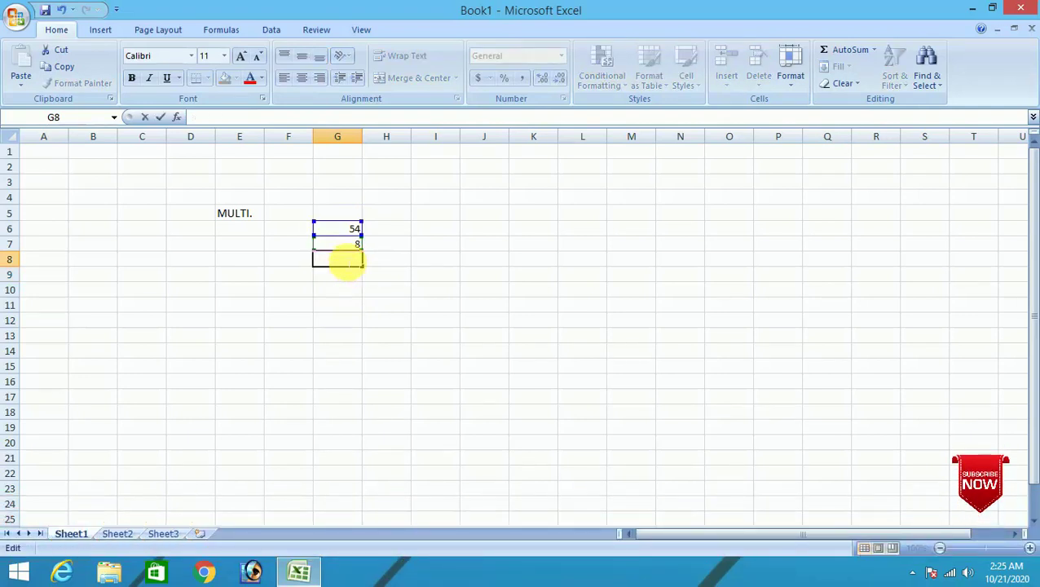
Step: Change G8 to the division formula =G6/G7, dividing 54 by 8 to show 6.75
{"action": "type", "text": "="}
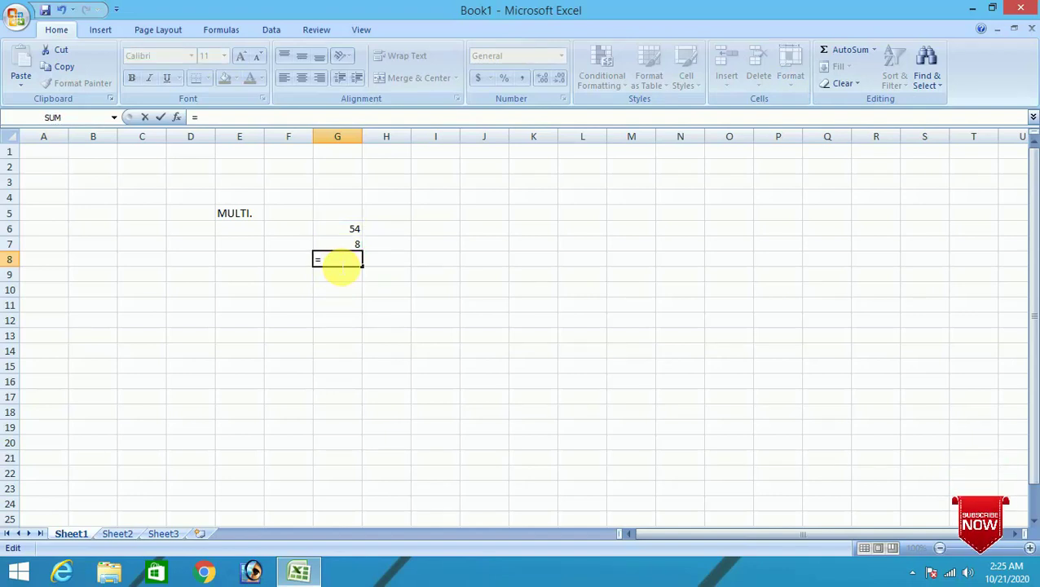
{"action": "left_click", "coordinate": [358, 232]}
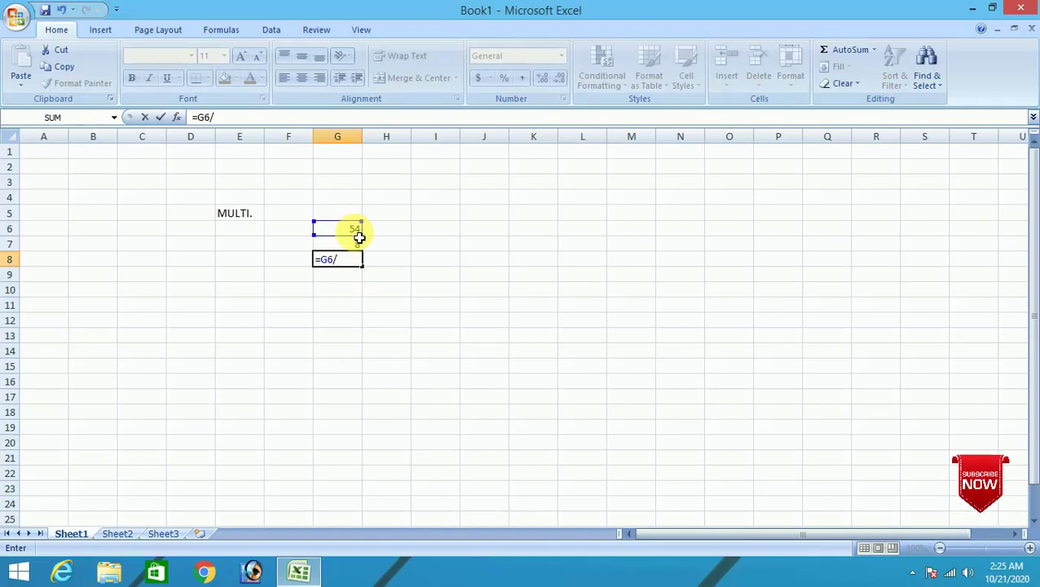
{"action": "left_click", "coordinate": [356, 247]}
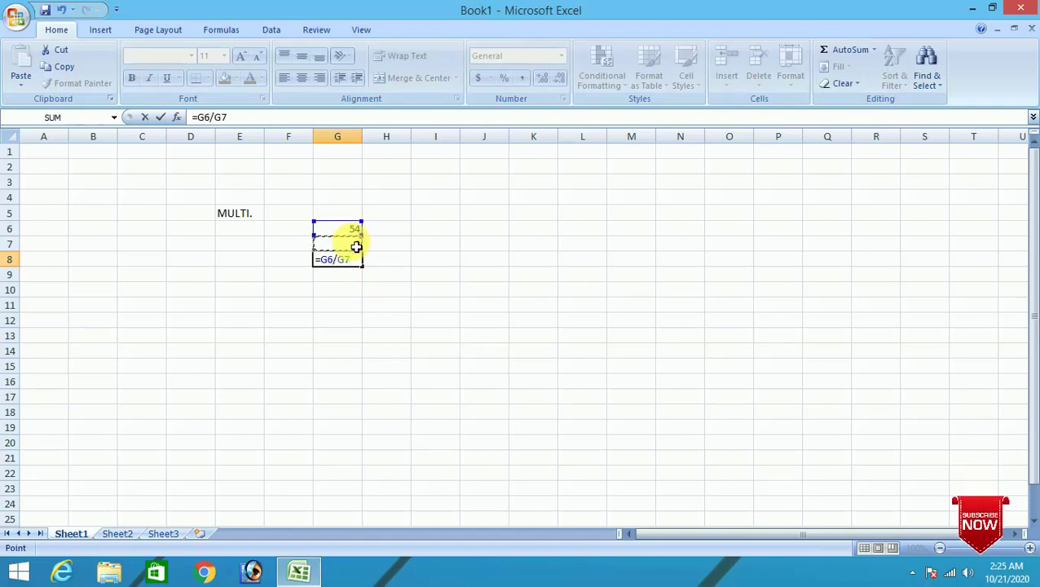
{"action": "key", "text": "Return"}
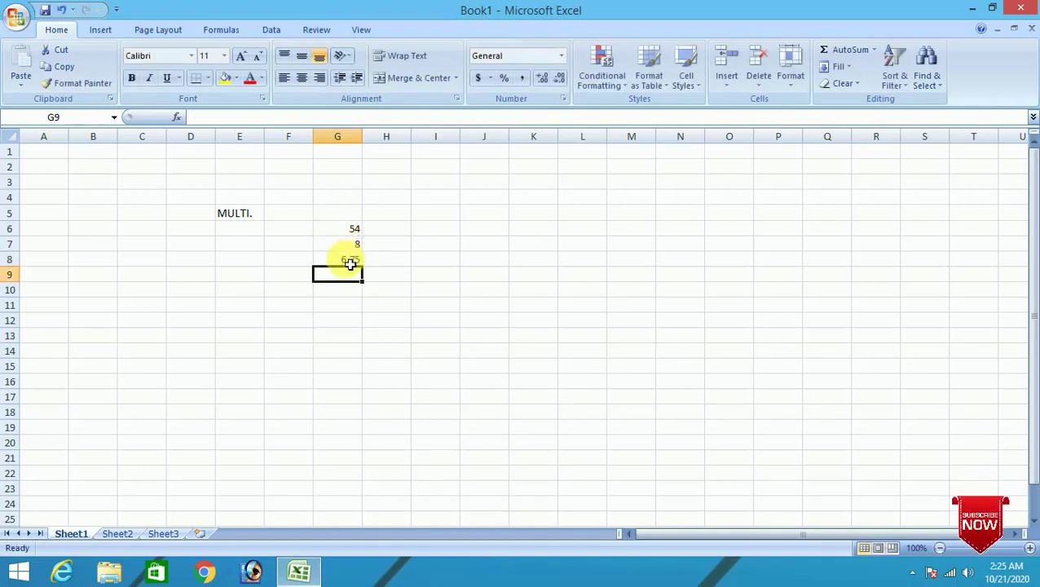